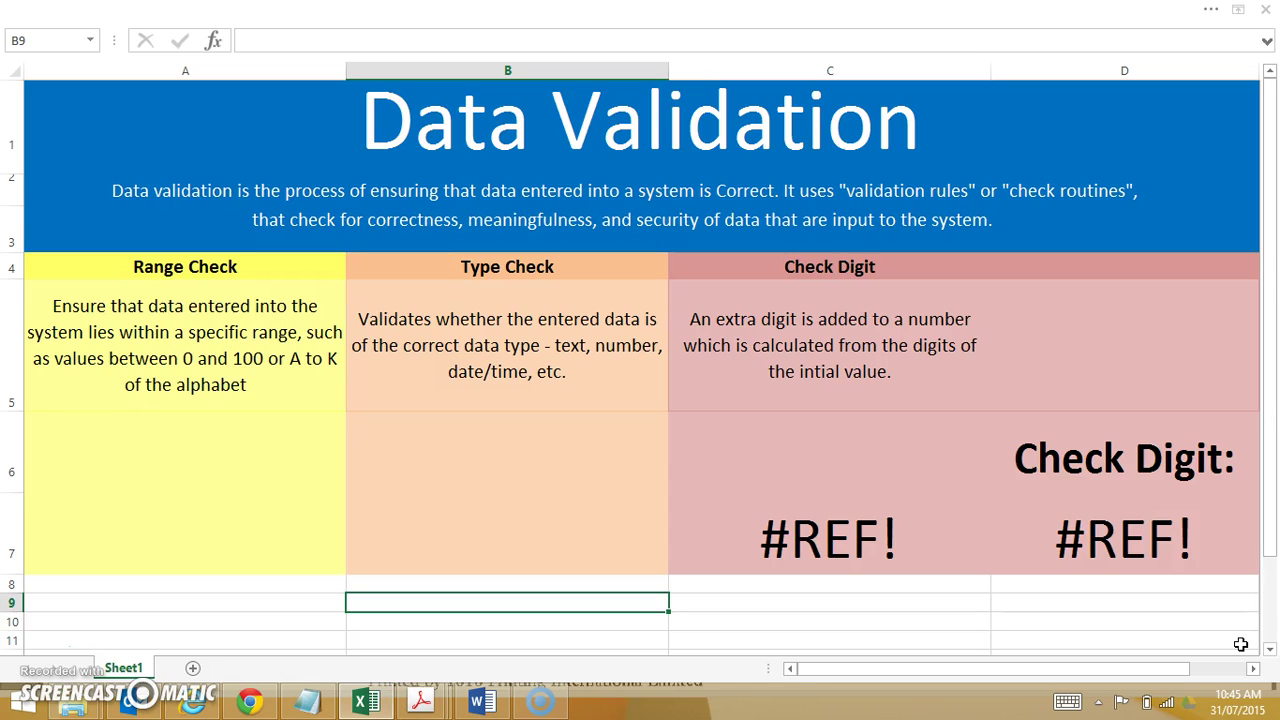
Step: Enter 99 in the Range Check cell A6
{"action": "left_click", "coordinate": [180, 267]}
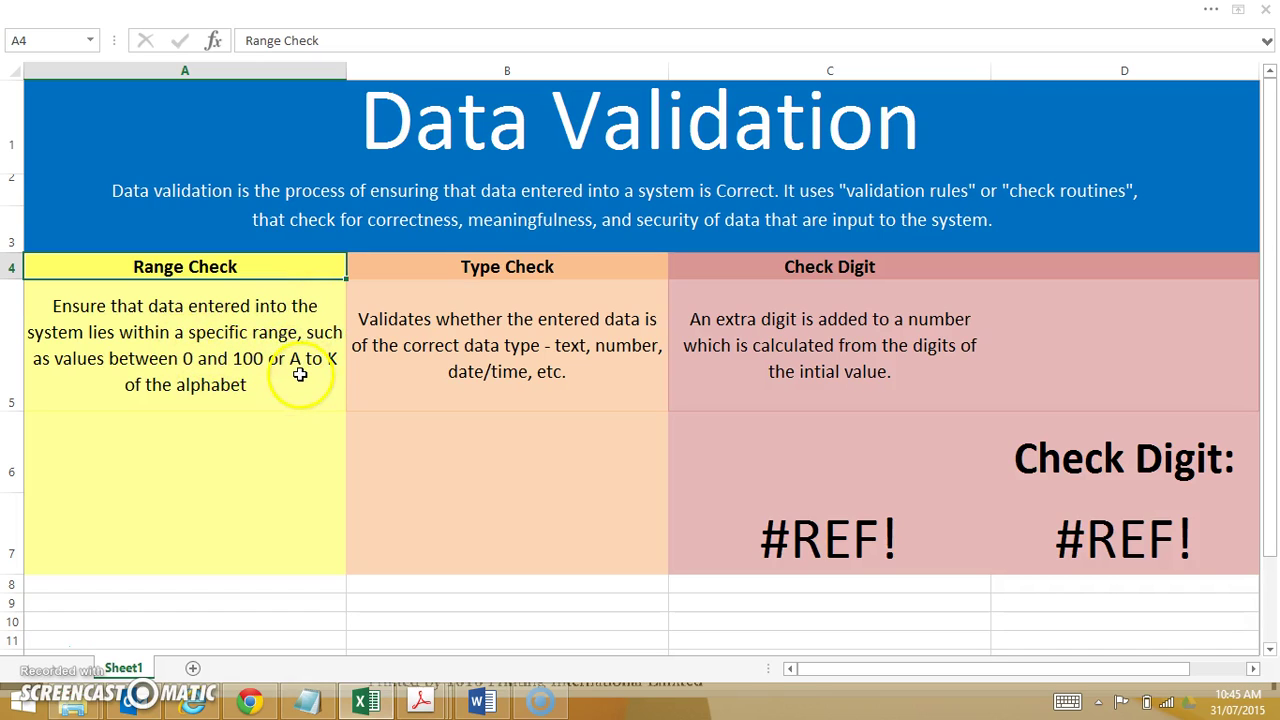
{"action": "left_click", "coordinate": [237, 422]}
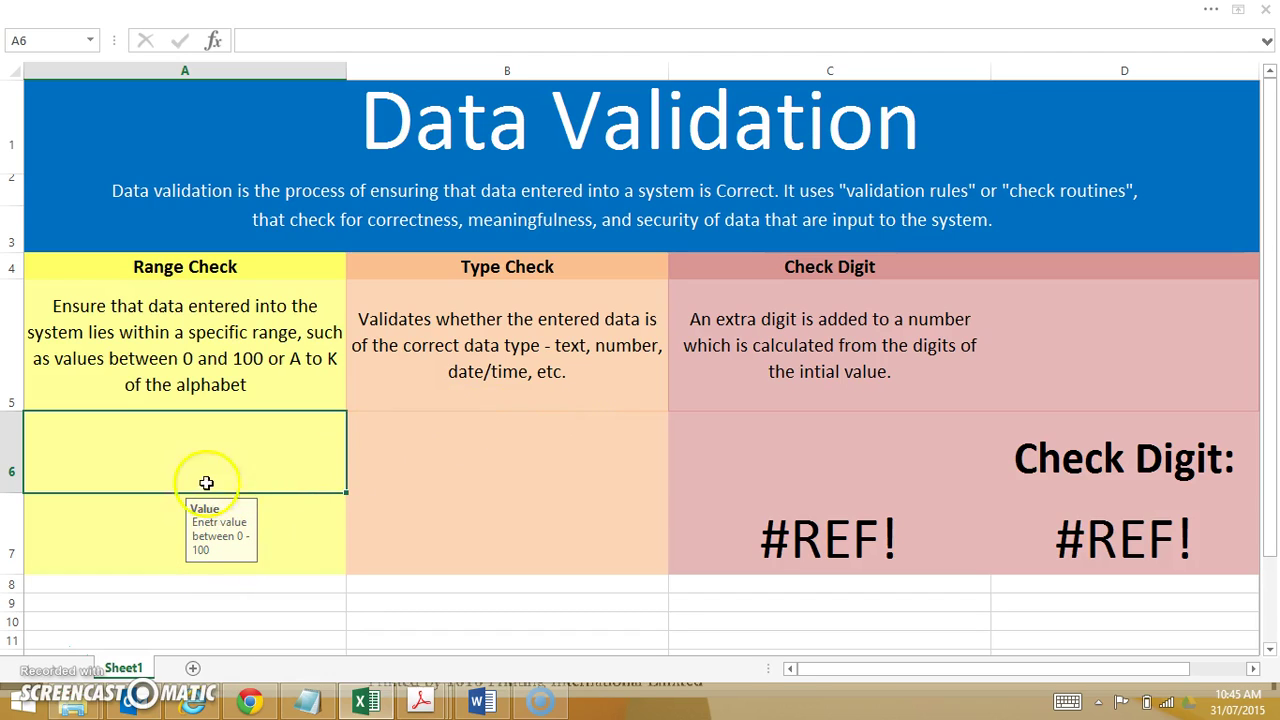
{"action": "type", "text": "99"}
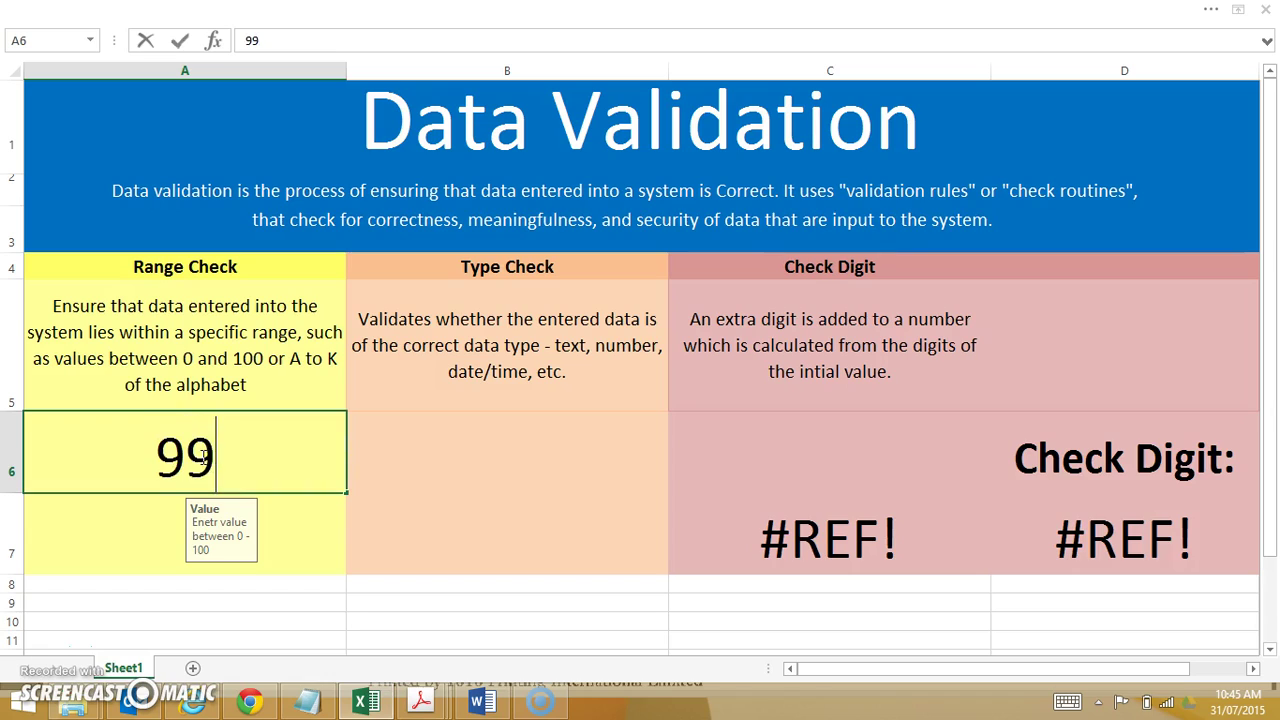
{"action": "key", "text": "Return"}
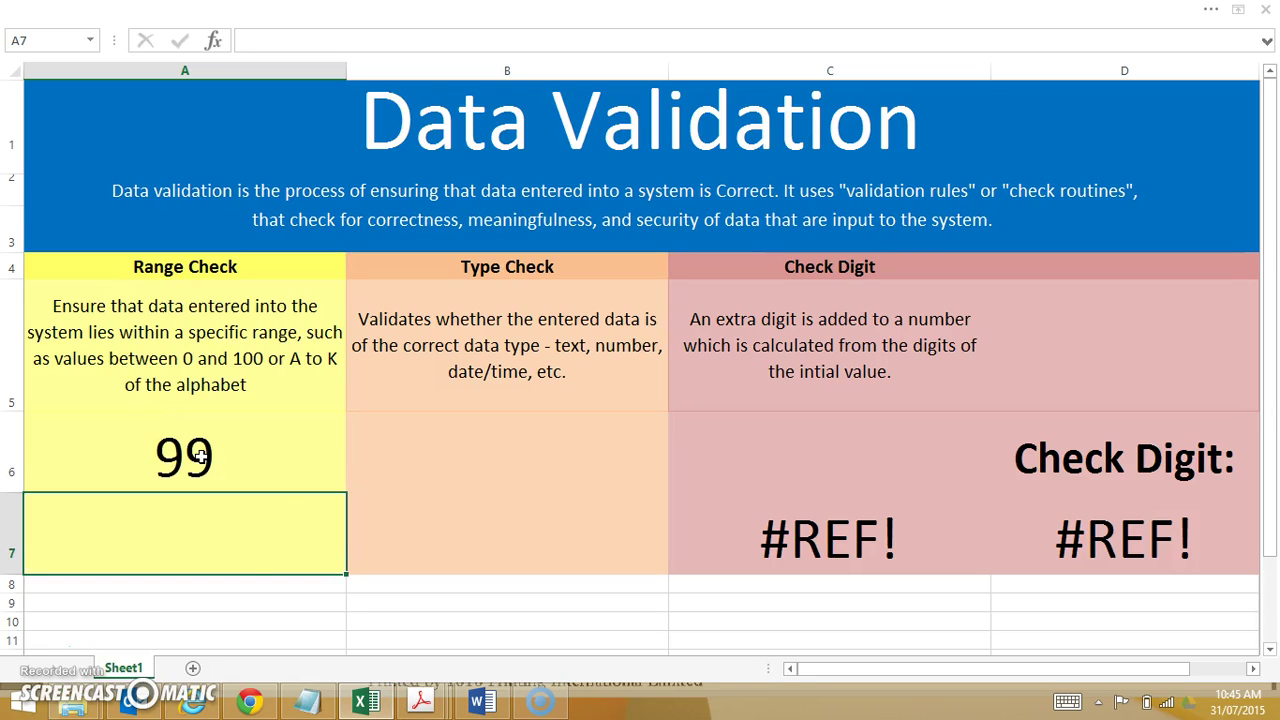
Step: Show that 101 is rejected as outside 0–100, then enter 50 in A6
{"action": "left_click", "coordinate": [200, 456]}
{"action": "type", "text": "101"}
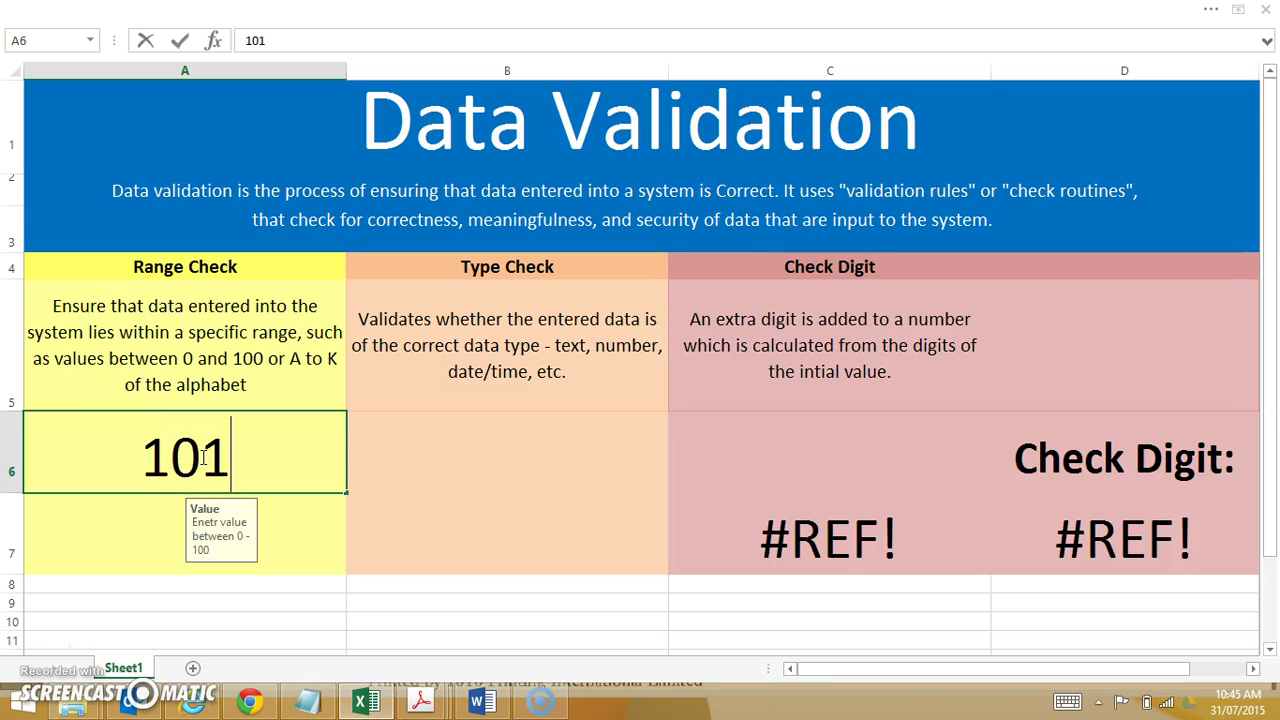
{"action": "key", "text": "Return"}
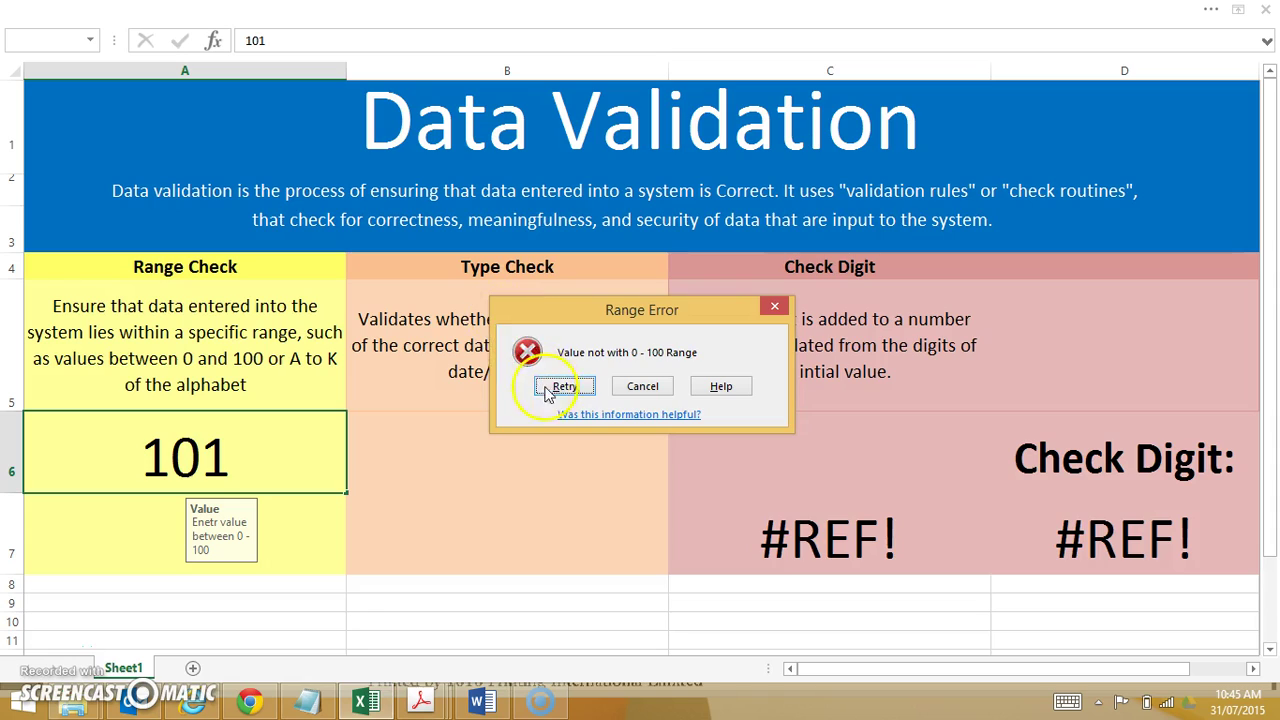
{"action": "left_click", "coordinate": [550, 386]}
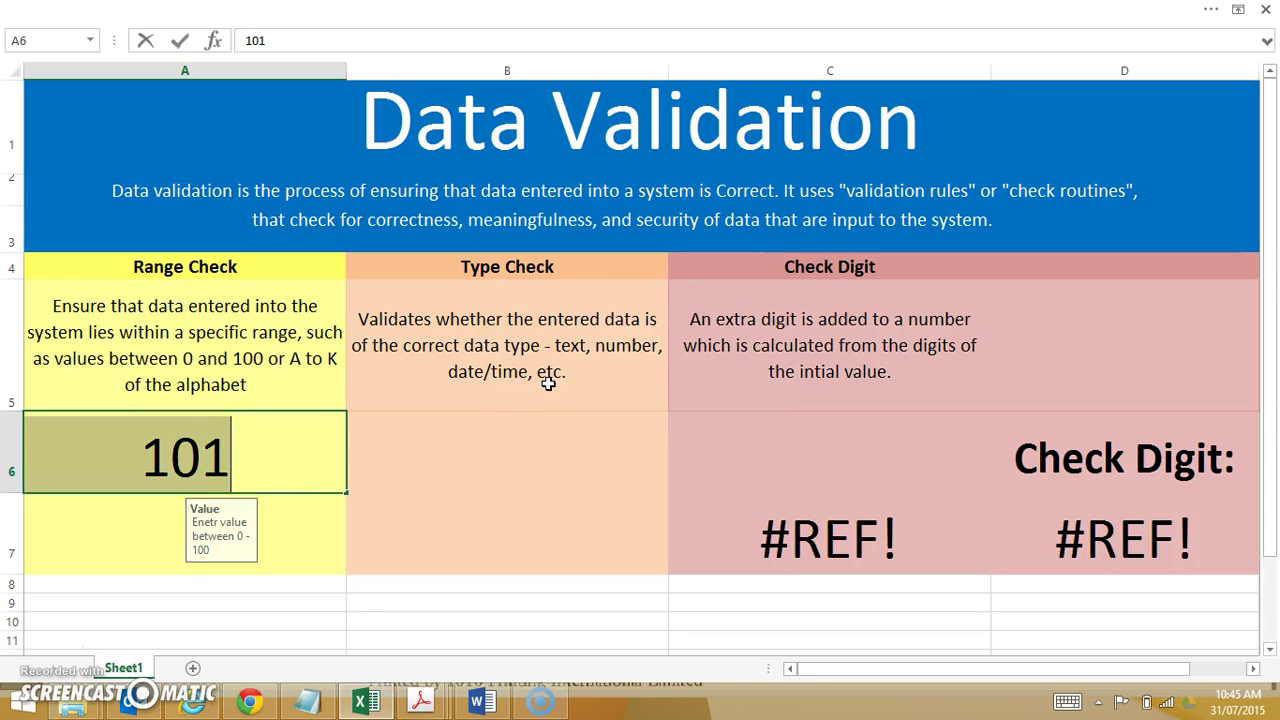
{"action": "type", "text": "50"}
{"action": "key", "text": "Return"}
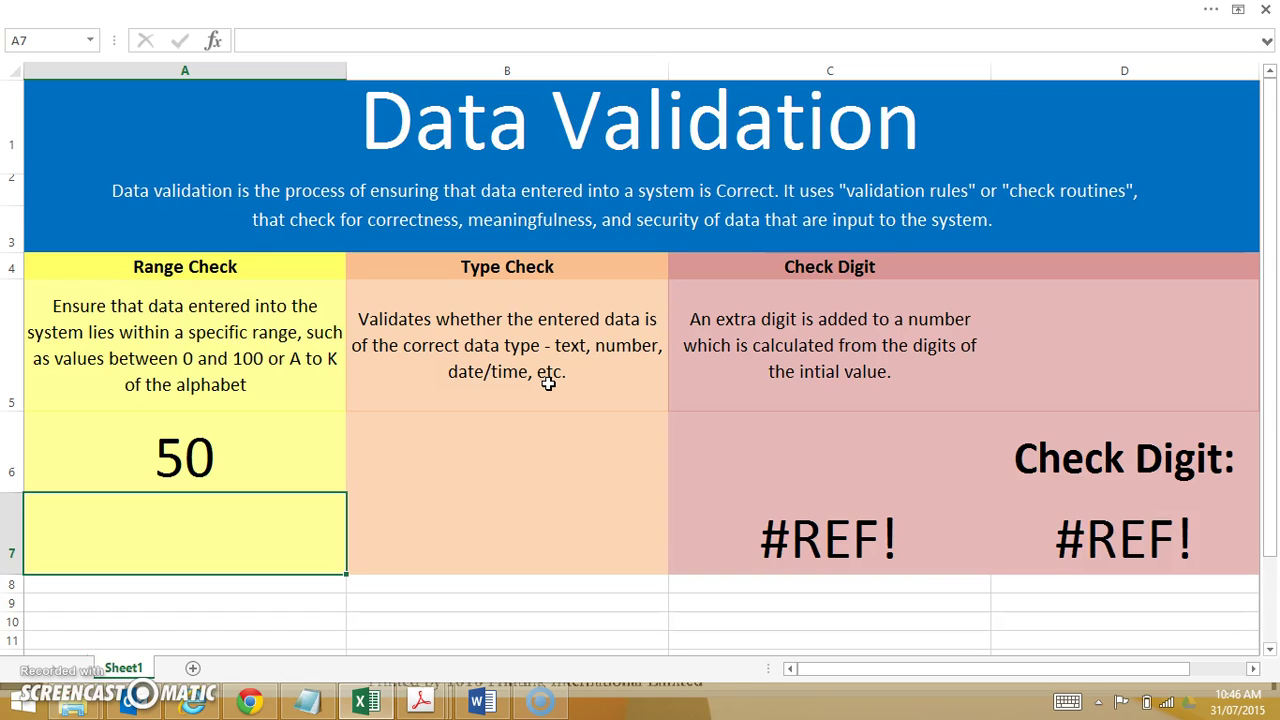
{"action": "key", "text": "Up"}
{"action": "key", "text": "Right"}
Step: Enter 50 in the Type Check cell B6
{"action": "key", "text": "Up"}
{"action": "key", "text": "Up"}
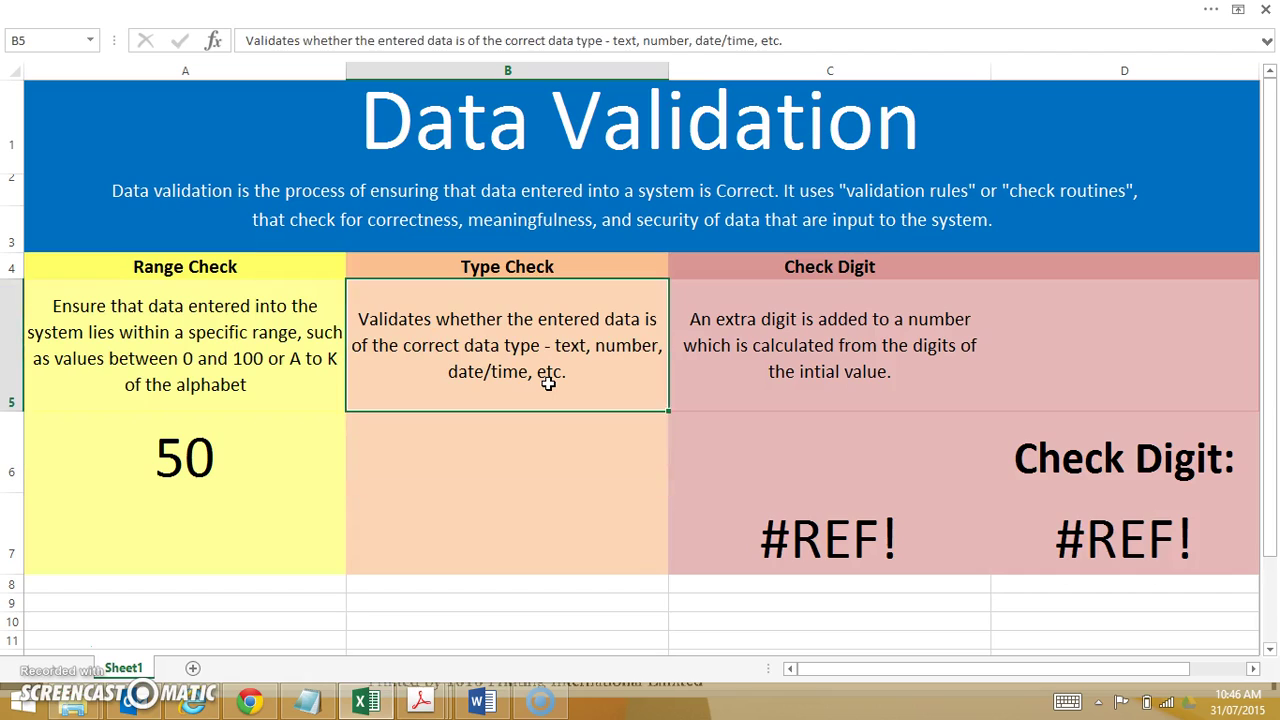
{"action": "key", "text": "Down"}
{"action": "key", "text": "Down"}
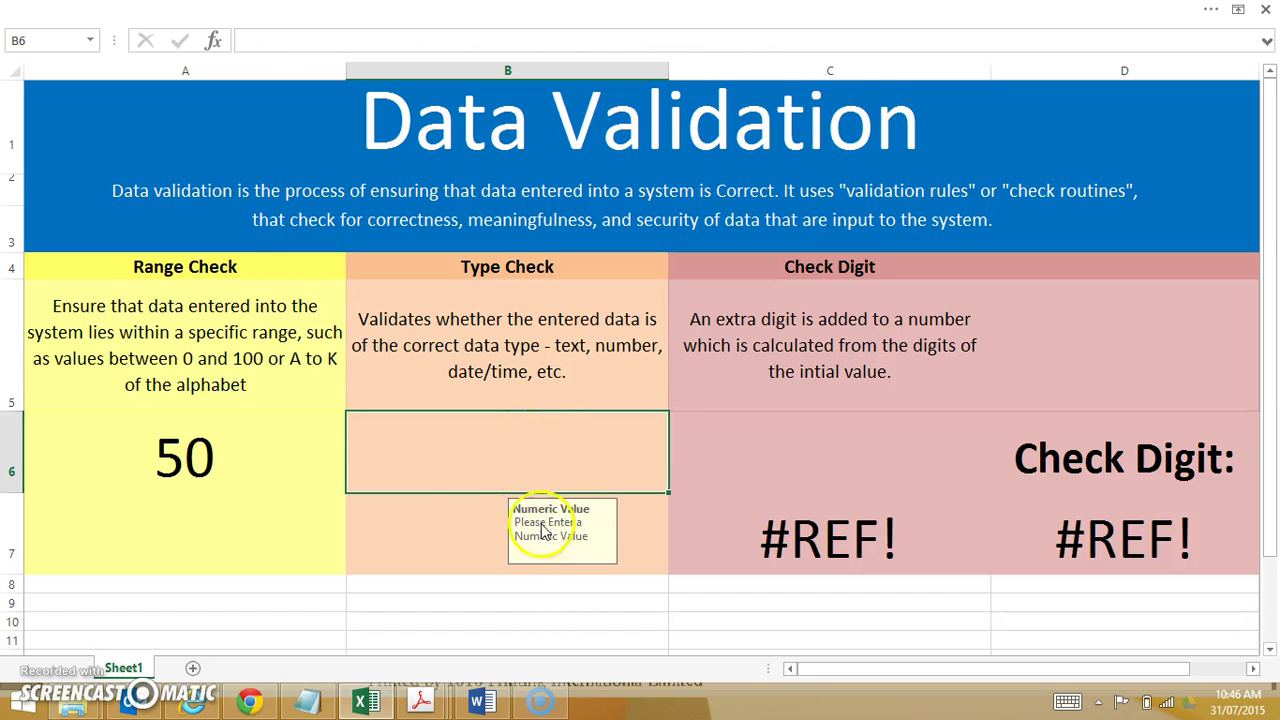
{"action": "type", "text": "50"}
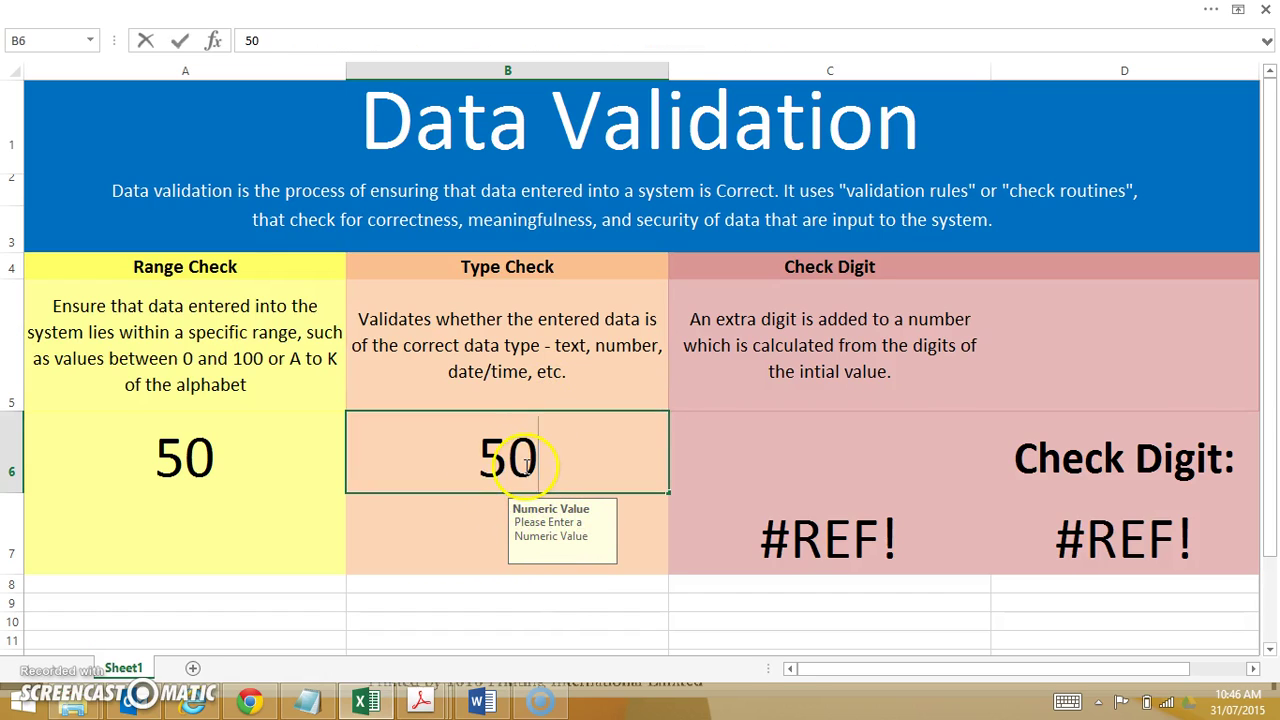
{"action": "key", "text": "Return"}
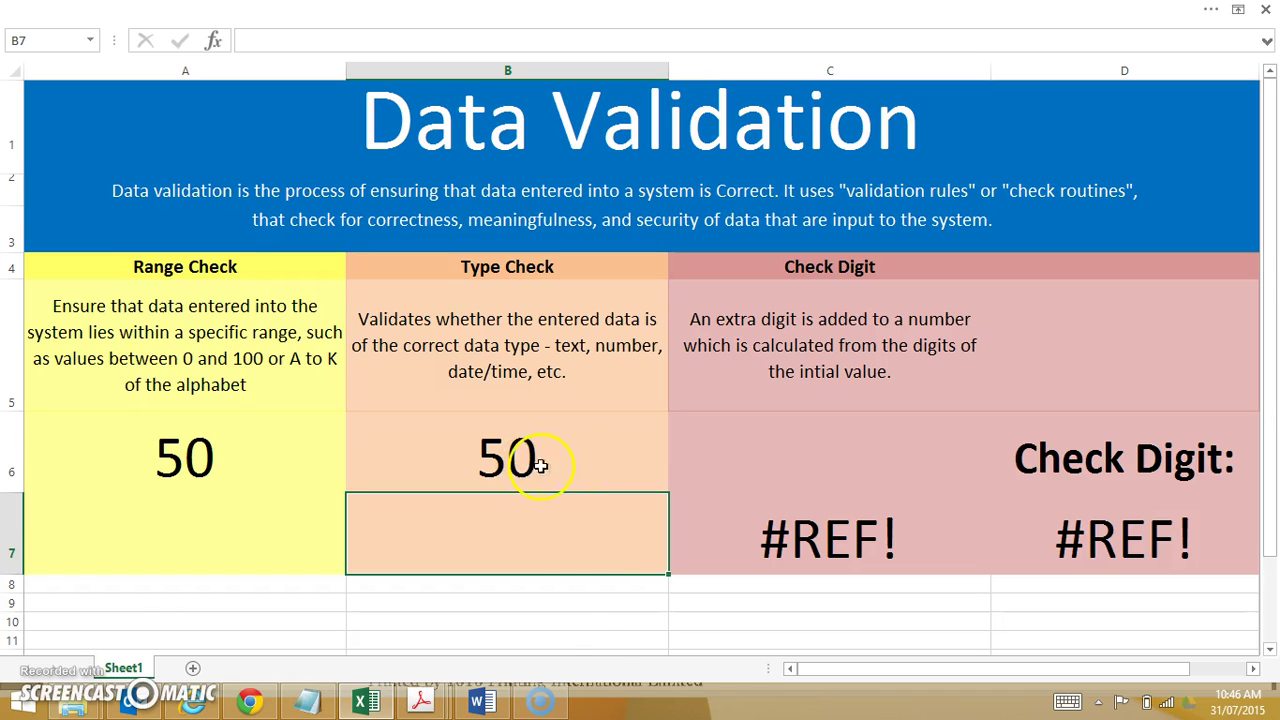
Step: Show that A and % are rejected as non-numbers in B6
{"action": "key", "text": "Up"}
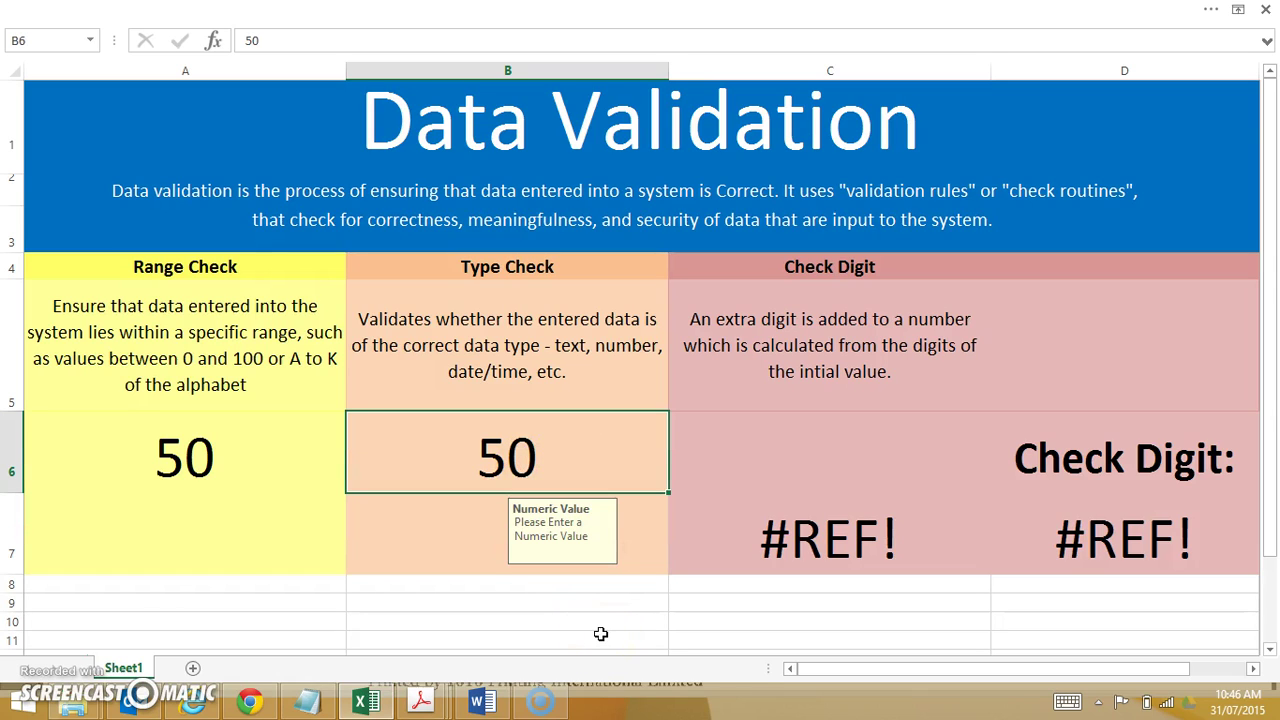
{"action": "type", "text": "A"}
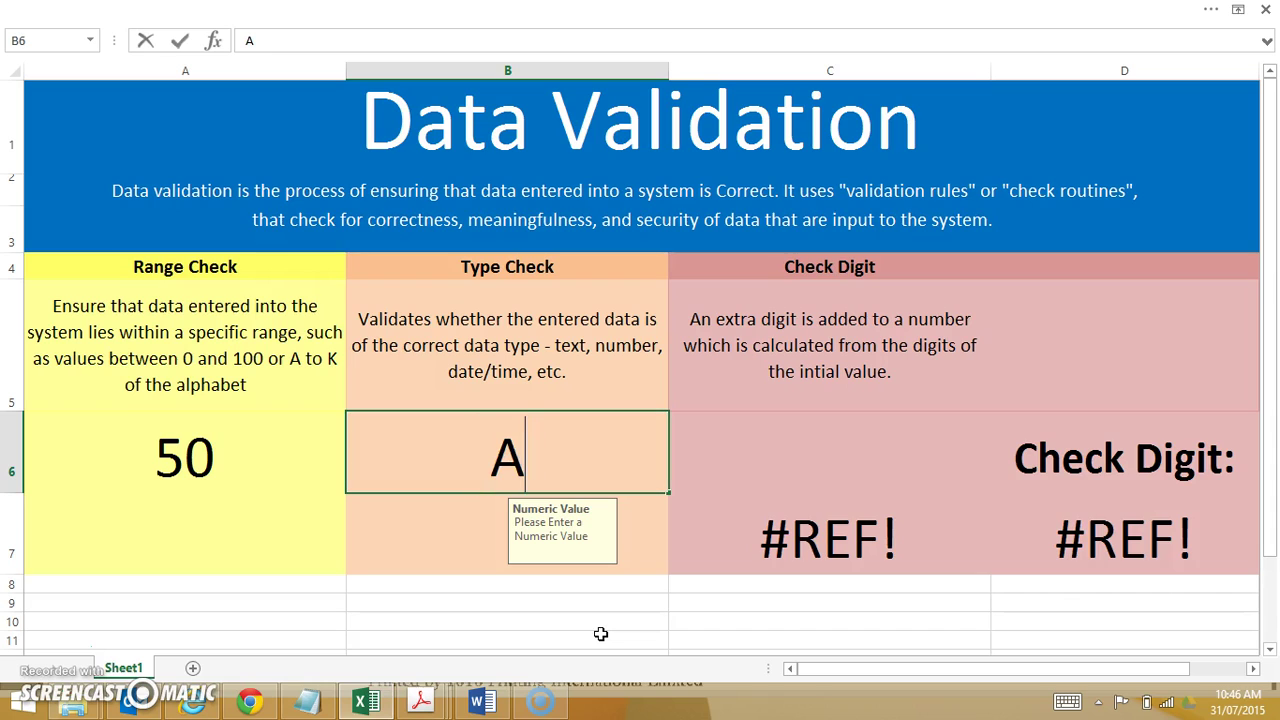
{"action": "key", "text": "Return"}
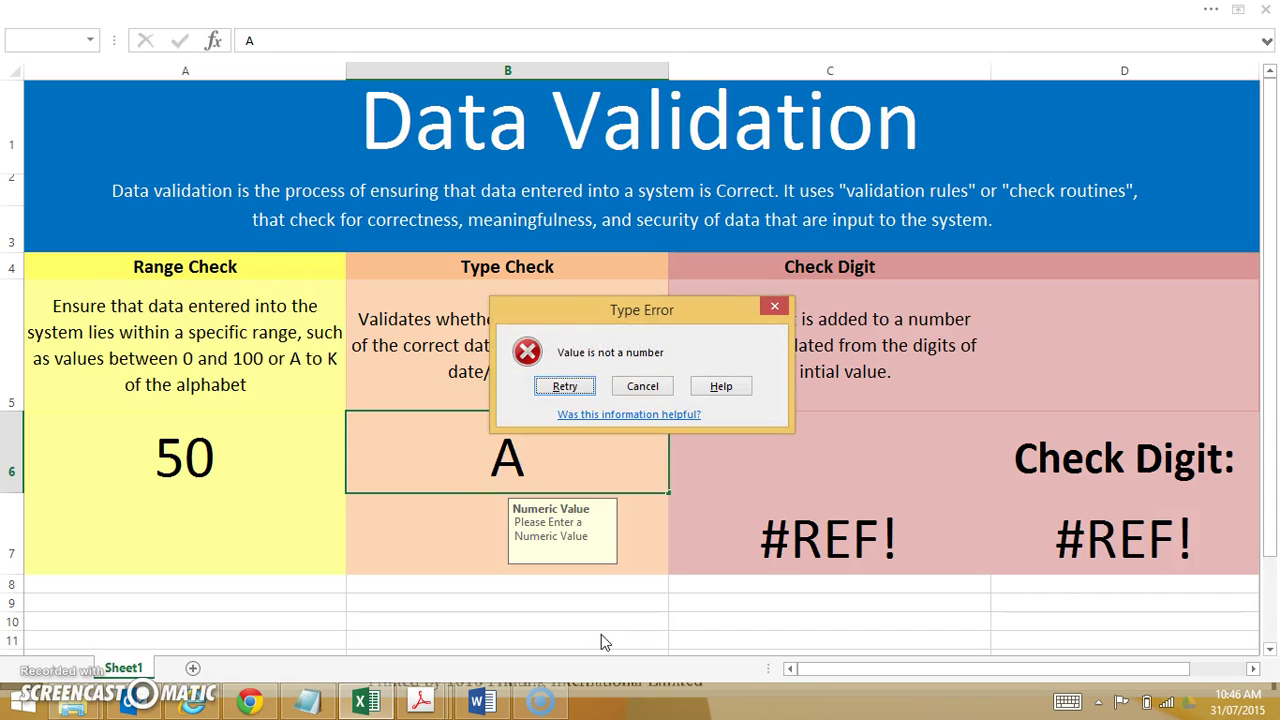
{"action": "left_click", "coordinate": [565, 386]}
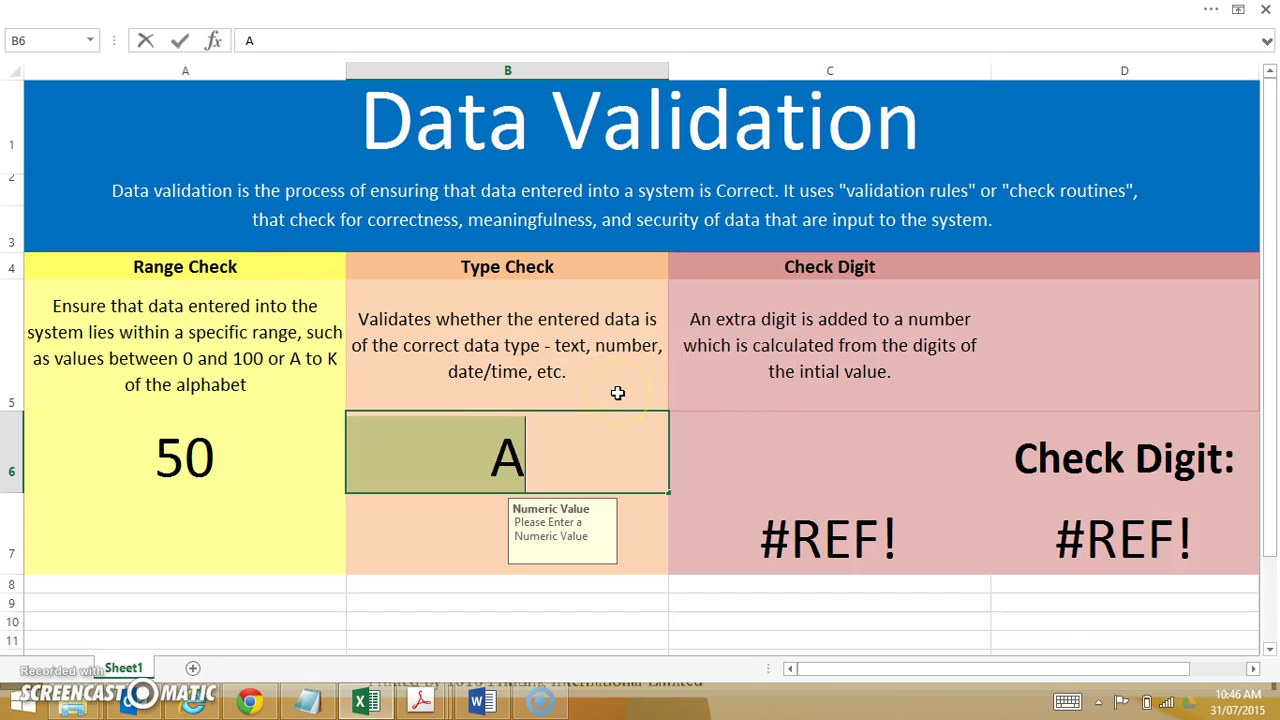
{"action": "type", "text": "%"}
{"action": "key", "text": "Return"}
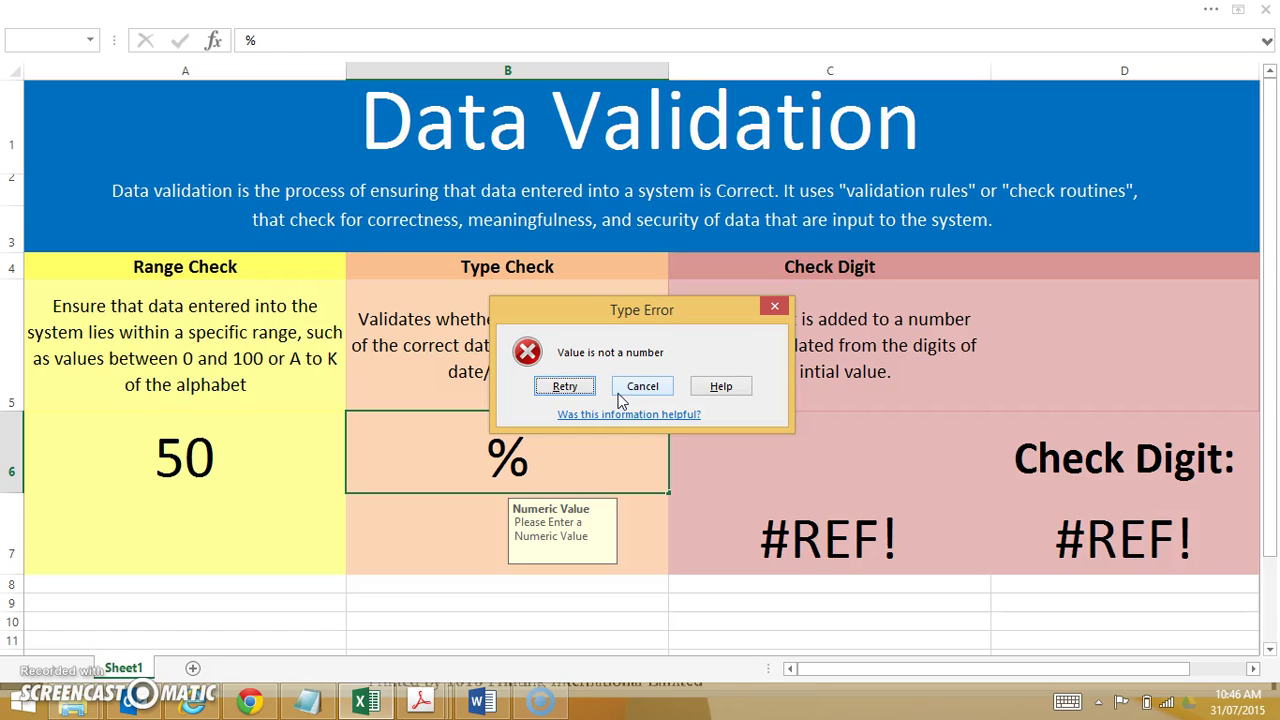
{"action": "left_click", "coordinate": [565, 386]}
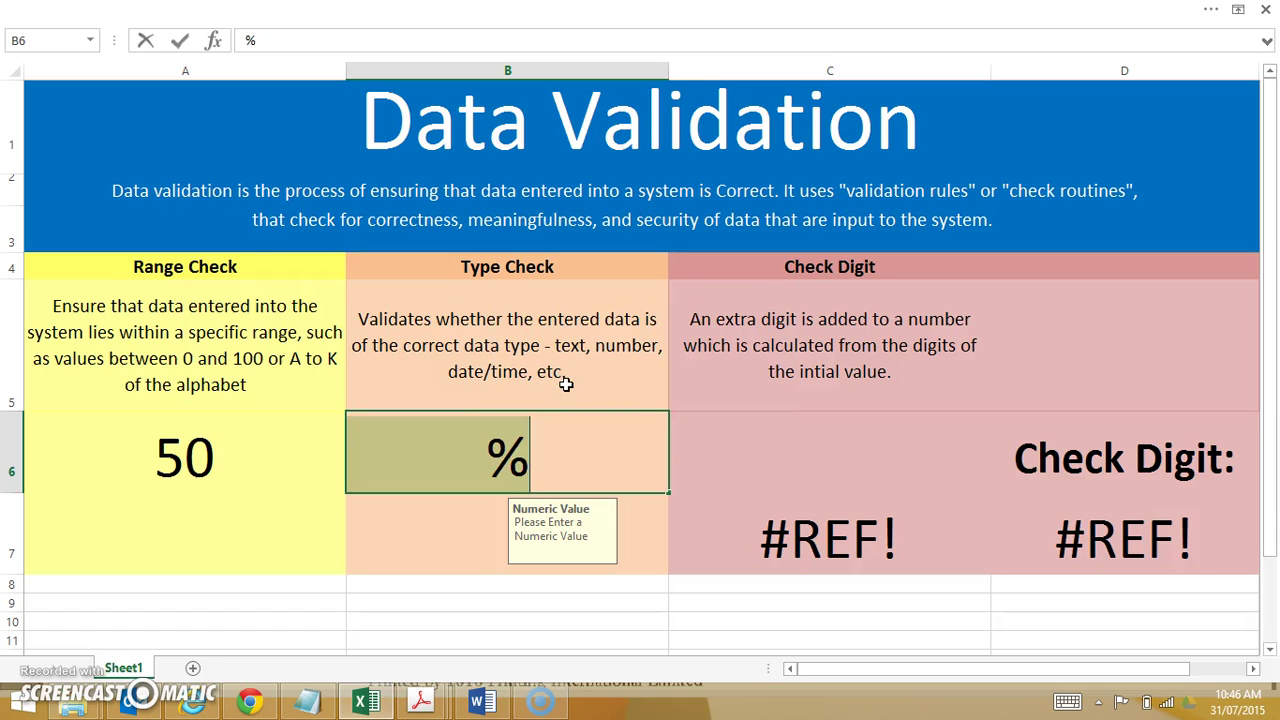
Step: Re-enter 50 in B6 after the rejected tests
{"action": "type", "text": "50"}
{"action": "key", "text": "Return"}
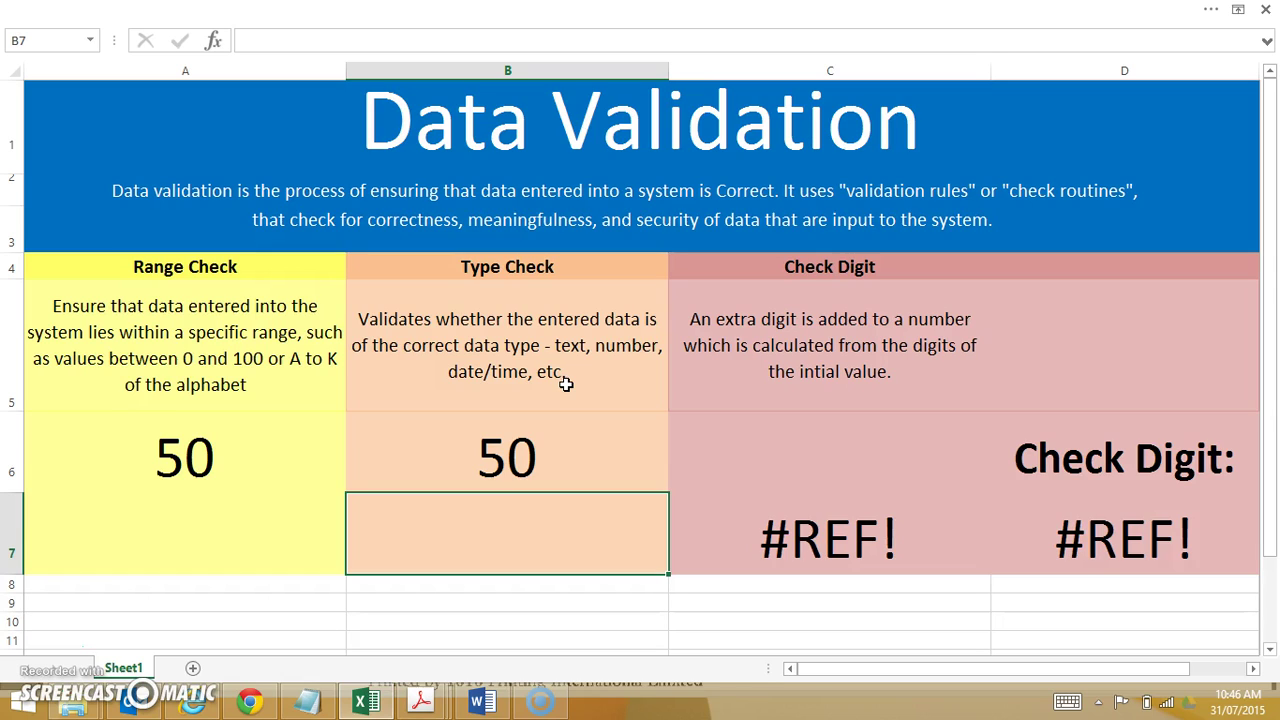
{"action": "key", "text": "Up"}
{"action": "key", "text": "Right"}
{"action": "key", "text": "Up"}
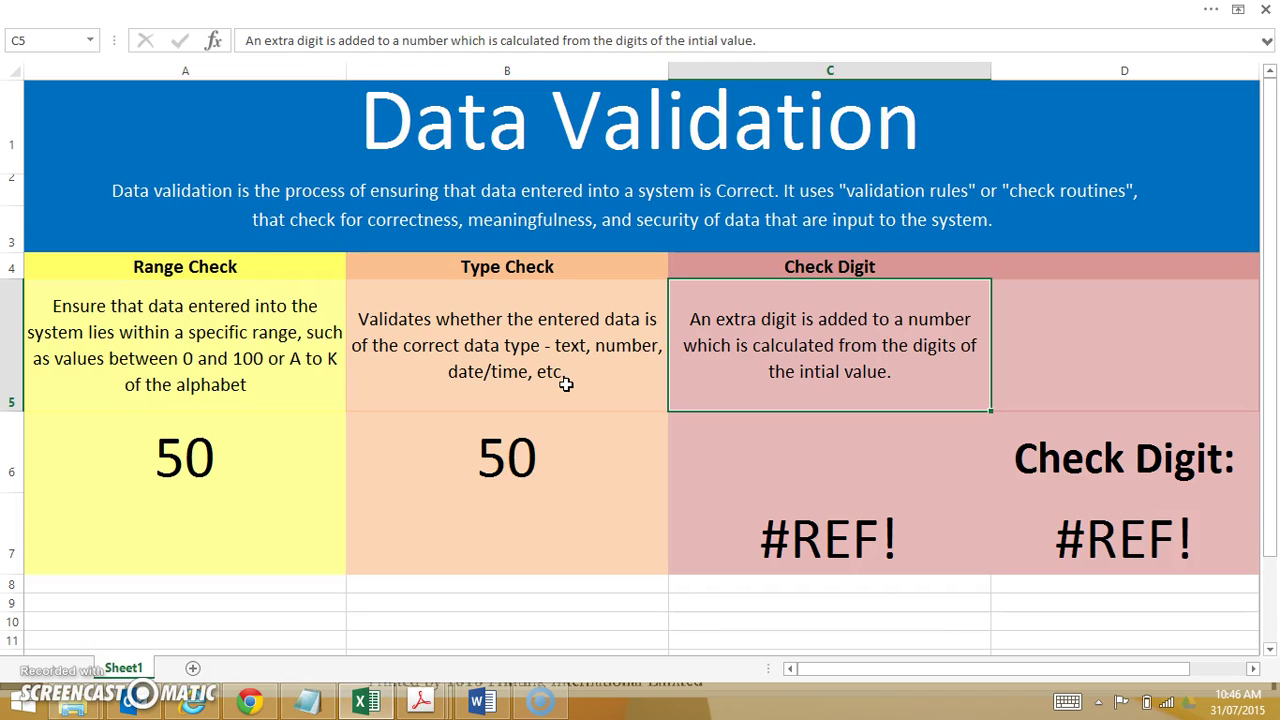
Step: Enter 1234 in C6 and inspect the check digit formula in D7
{"action": "key", "text": "Down"}
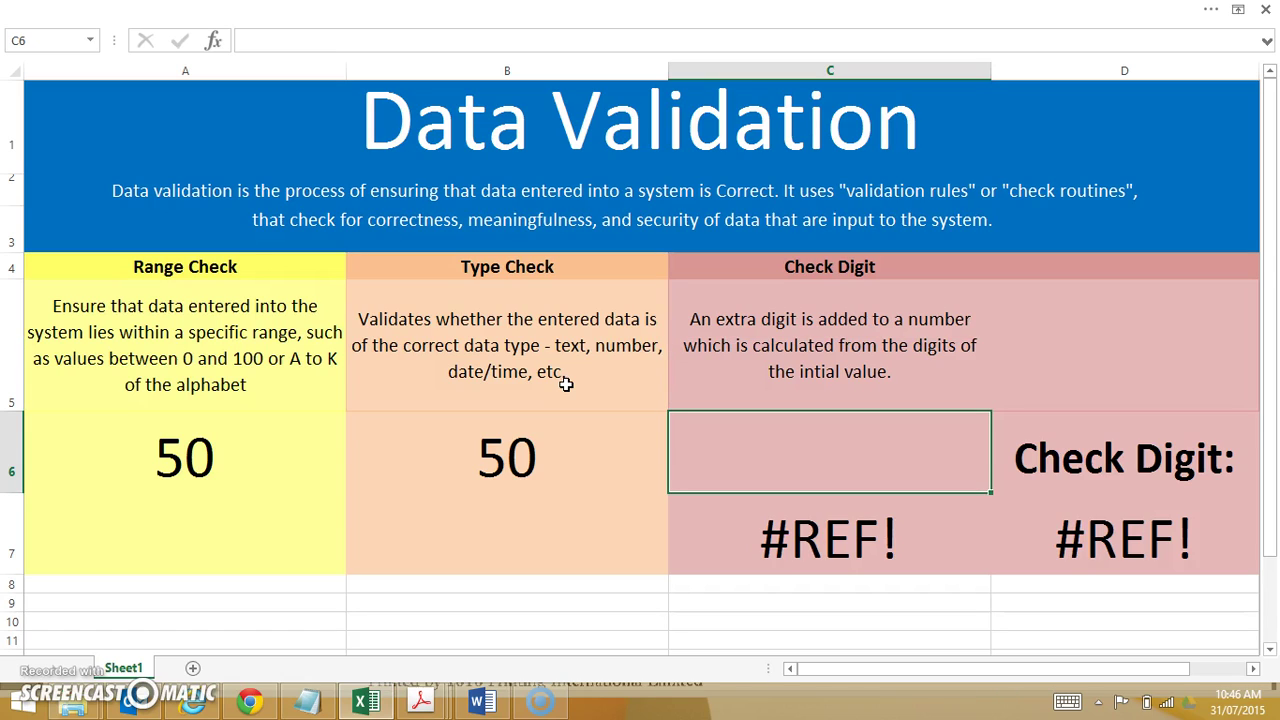
{"action": "type", "text": "1234"}
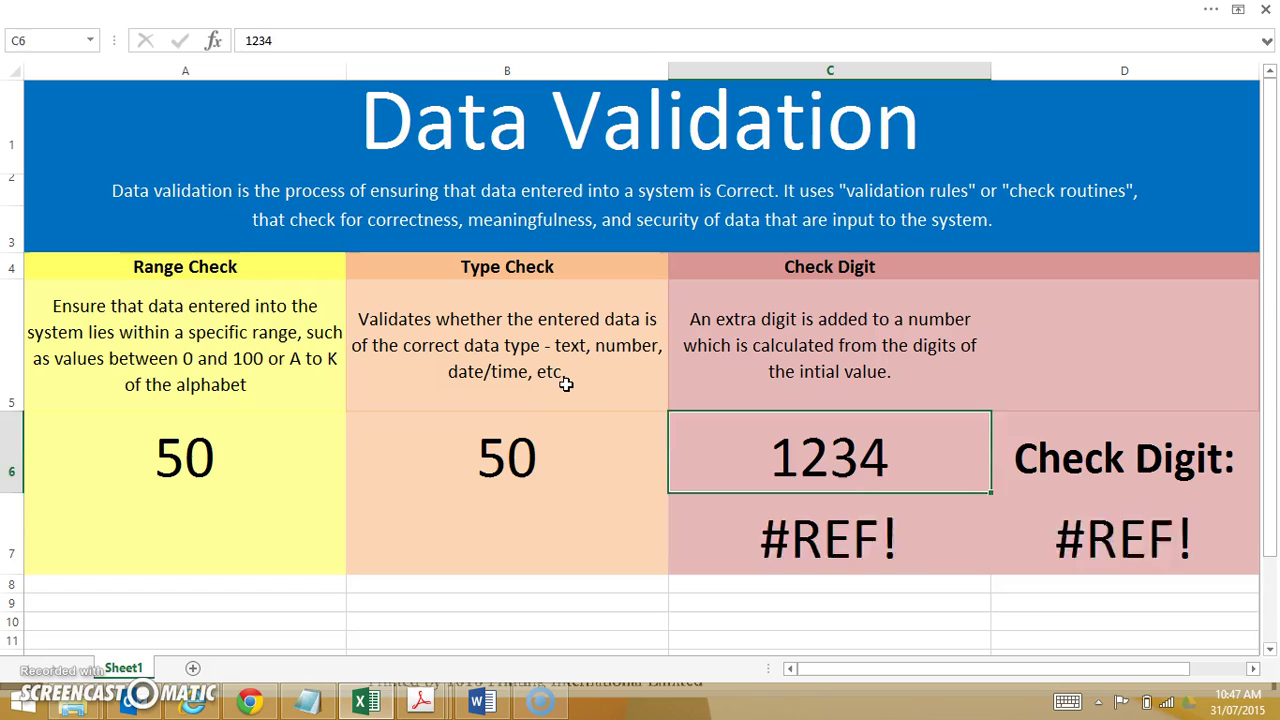
{"action": "key", "text": "Return"}
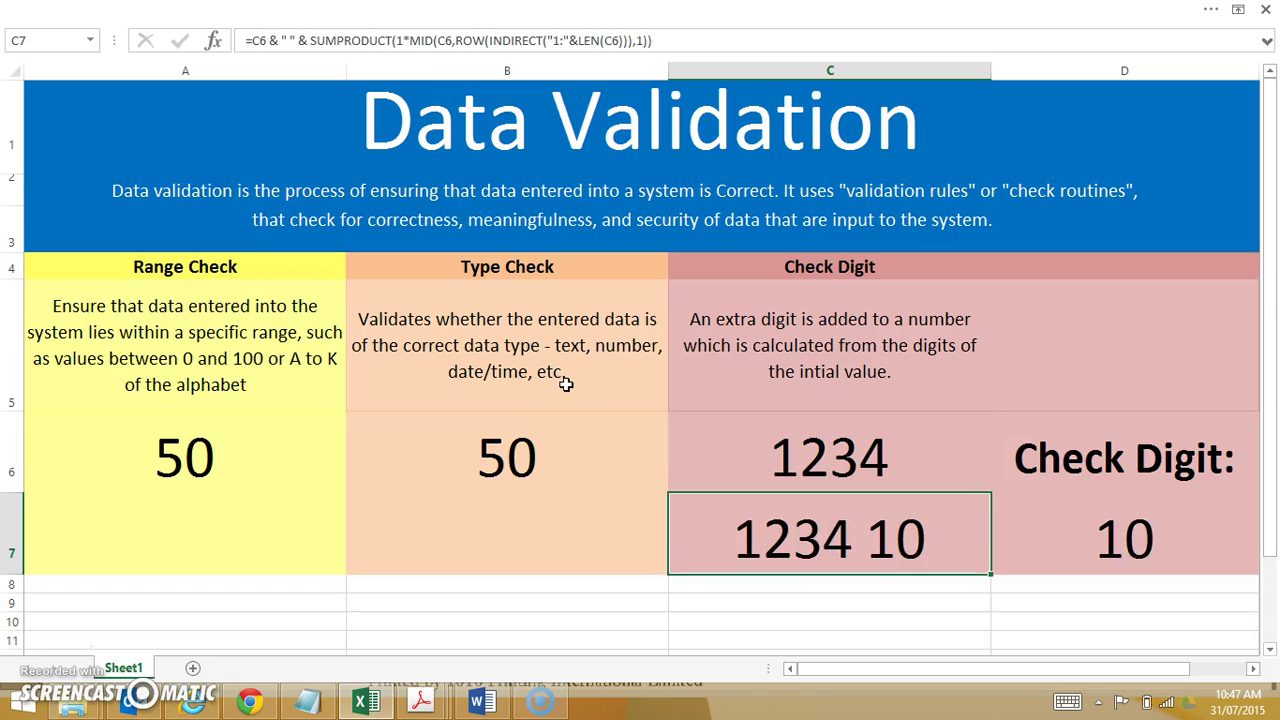
{"action": "key", "text": "Right"}
{"action": "key", "text": "Left"}
Step: Change C6 to 3456 so the check digit recalculates to 18
{"action": "key", "text": "Up"}
{"action": "type", "text": "3456"}
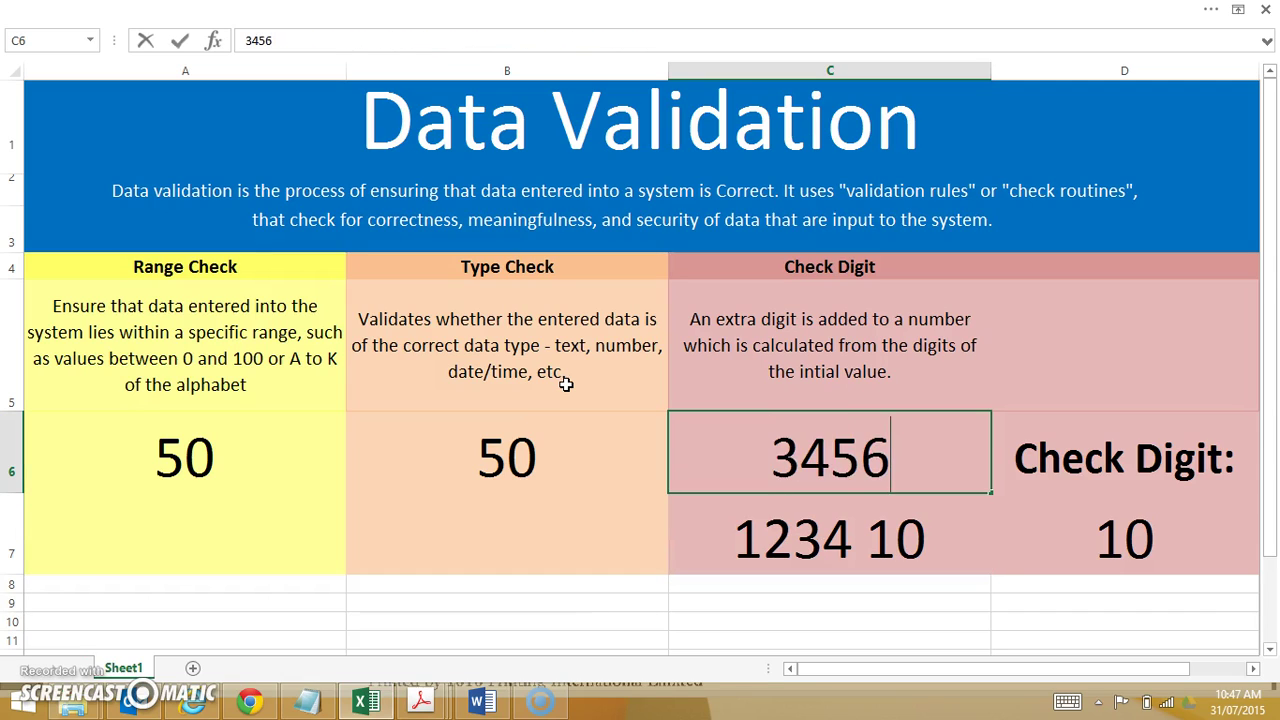
{"action": "key", "text": "Return"}
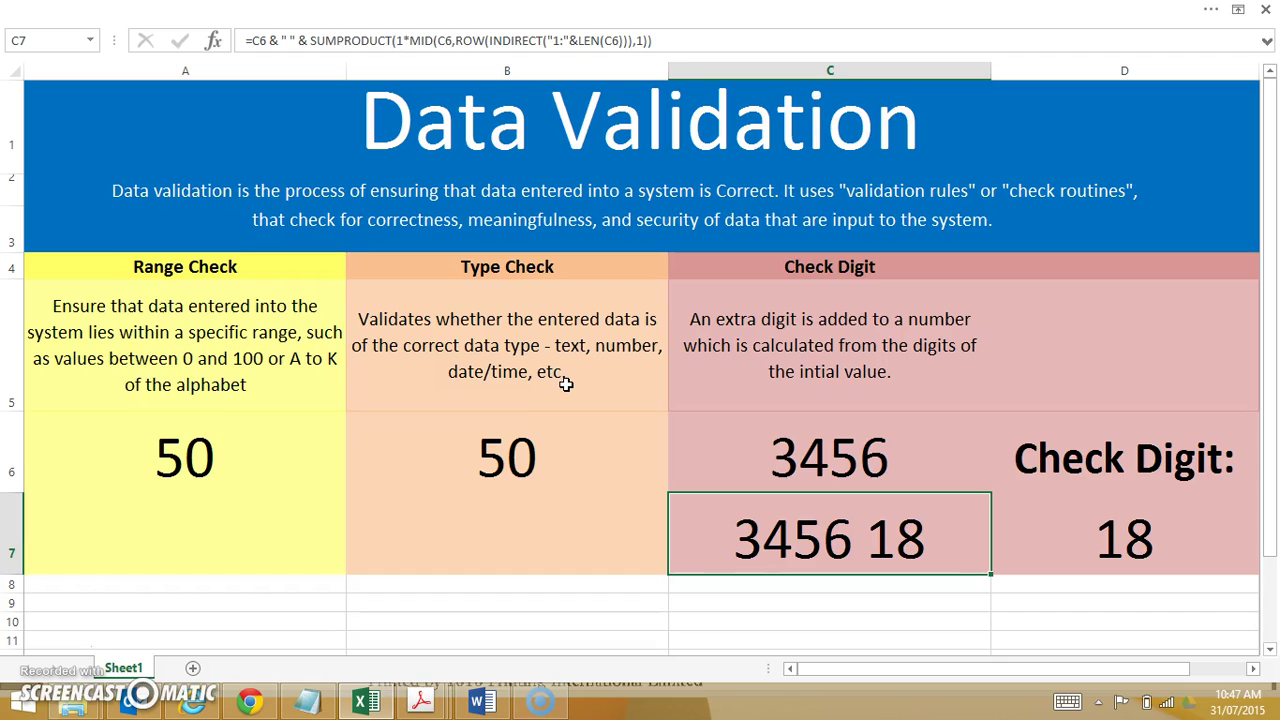